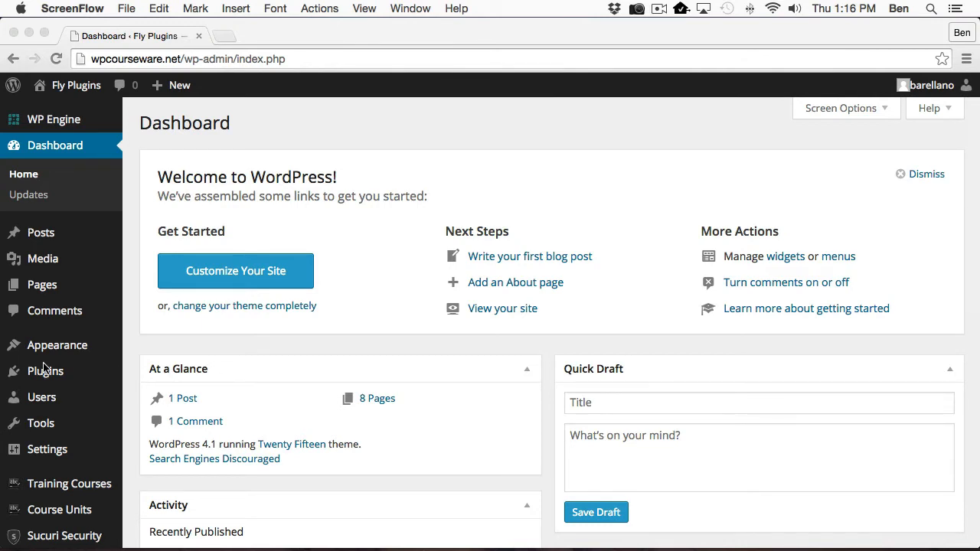
Go to Installed Plugins from the Plugins menu in the admin sidebar.
click(131, 350)
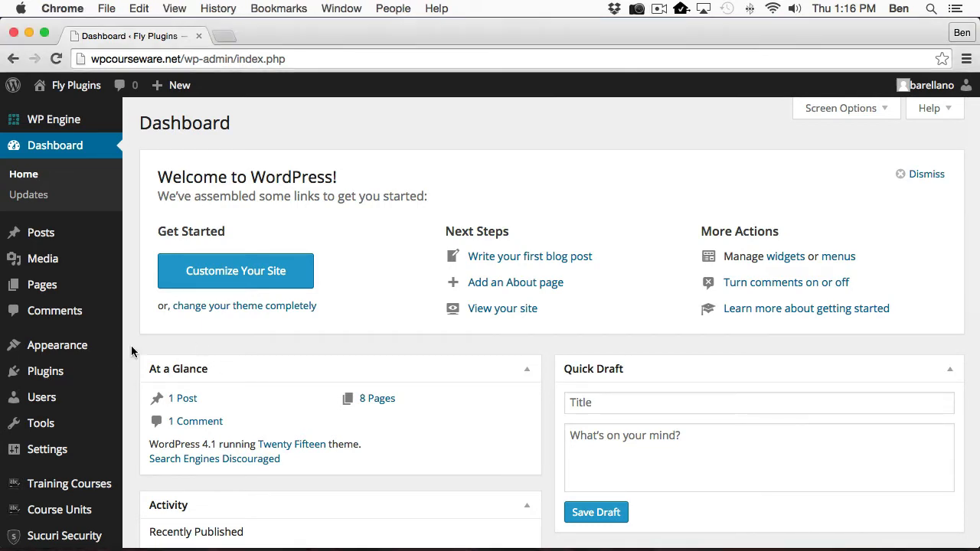
Check the six-plugin list shows WP Courseware and the Magic Members Add On as active.
click(45, 371)
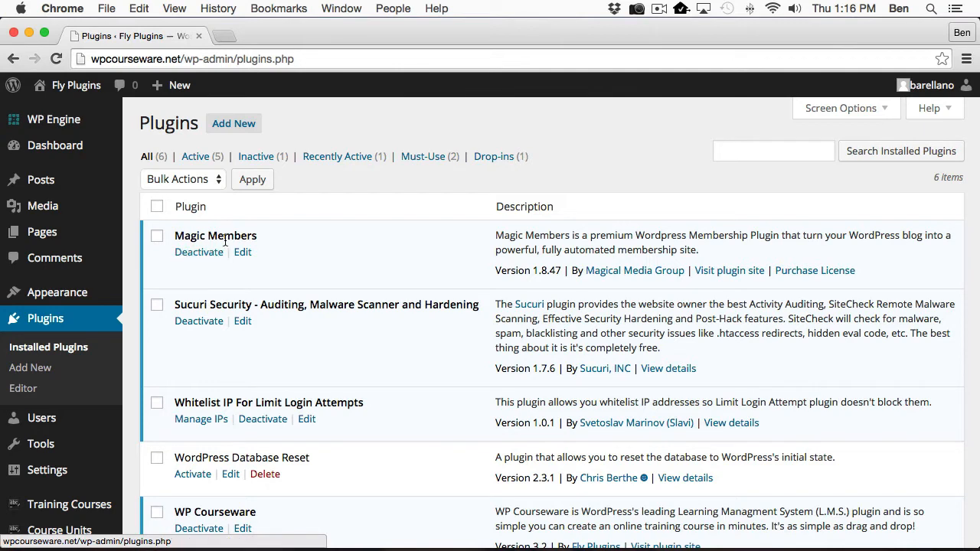
scroll(324, 283, down, 5)
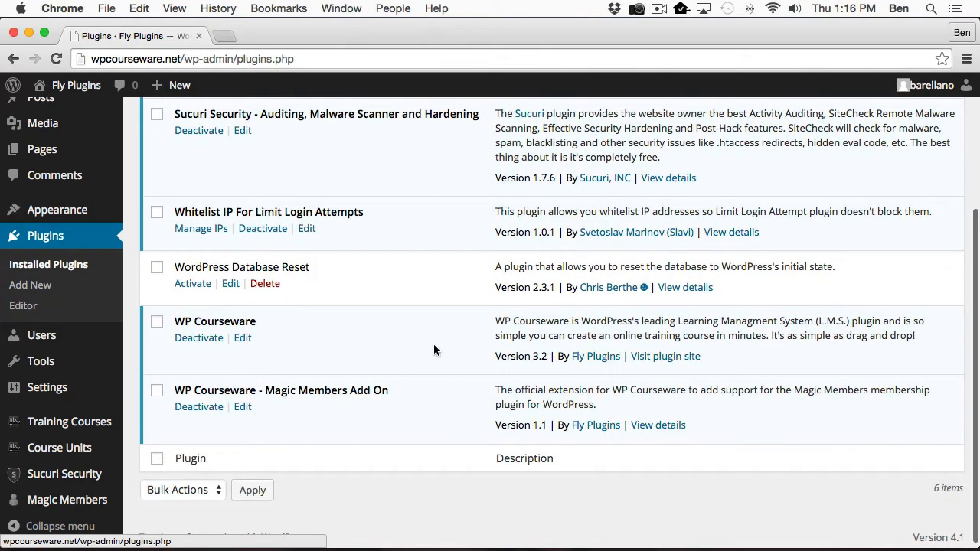
scroll(433, 344, down, 1)
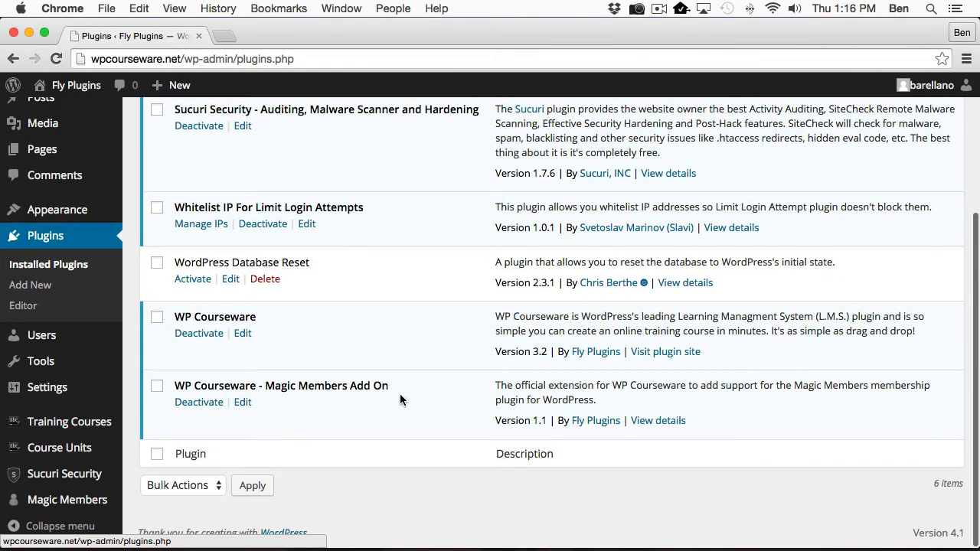
scroll(373, 381, up, 5)
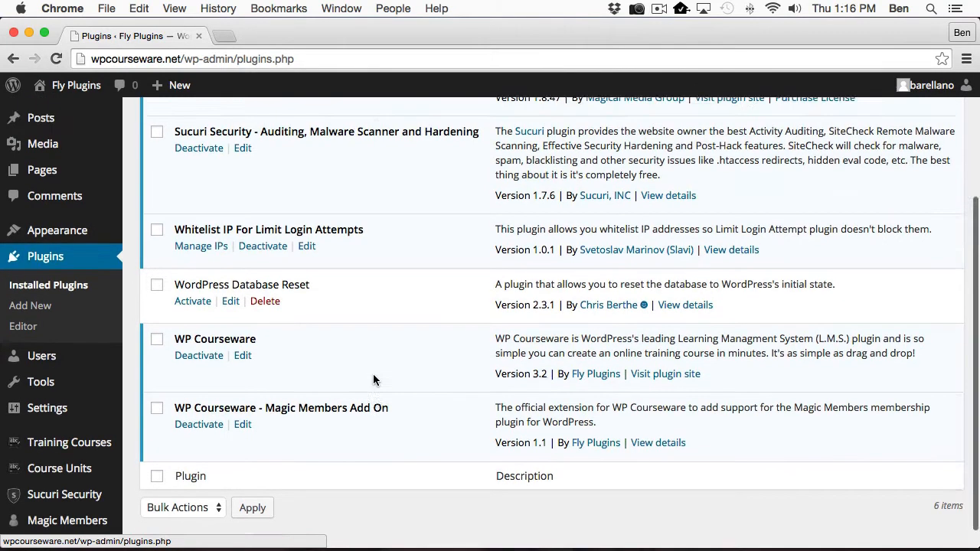
scroll(54, 375, down, 5)
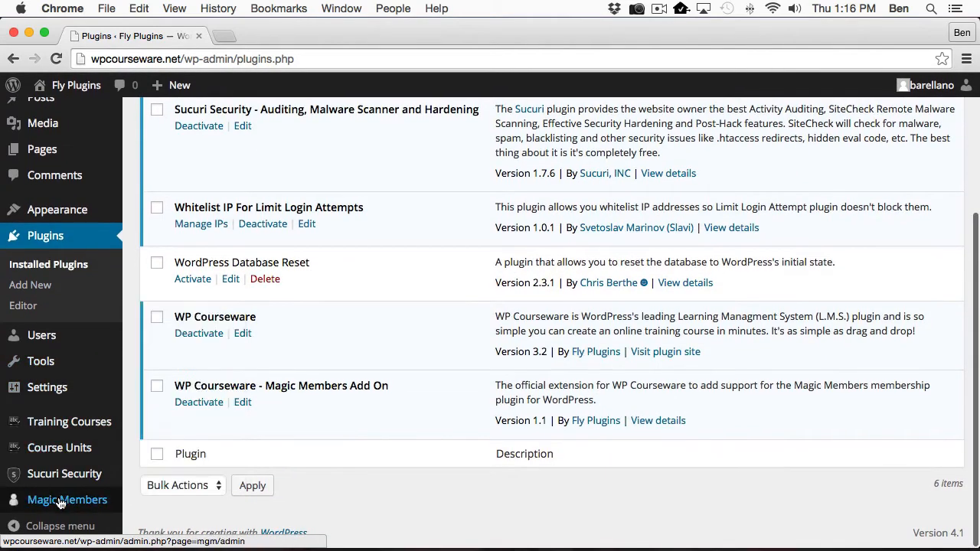
Go to the Subscription Options tab from Magic Members > Members.
click(39, 499)
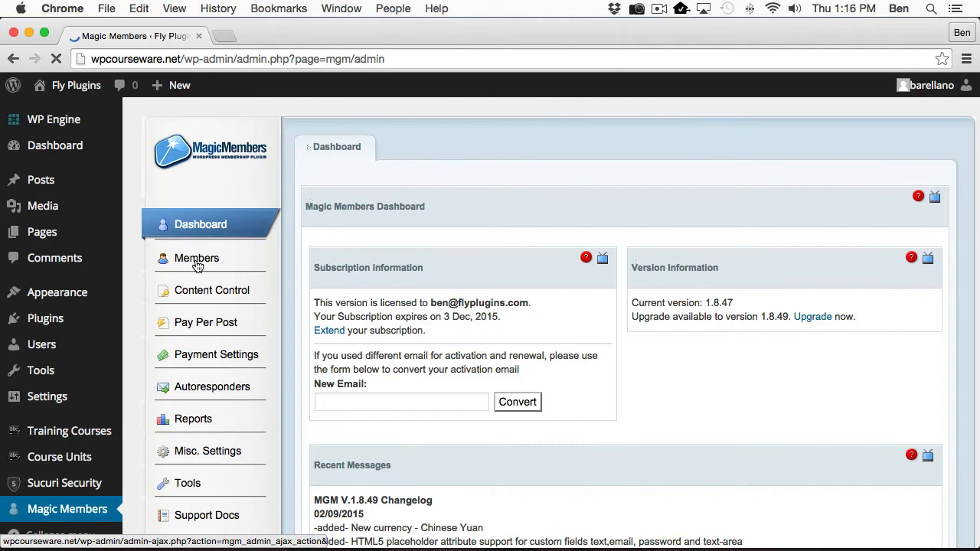
click(197, 261)
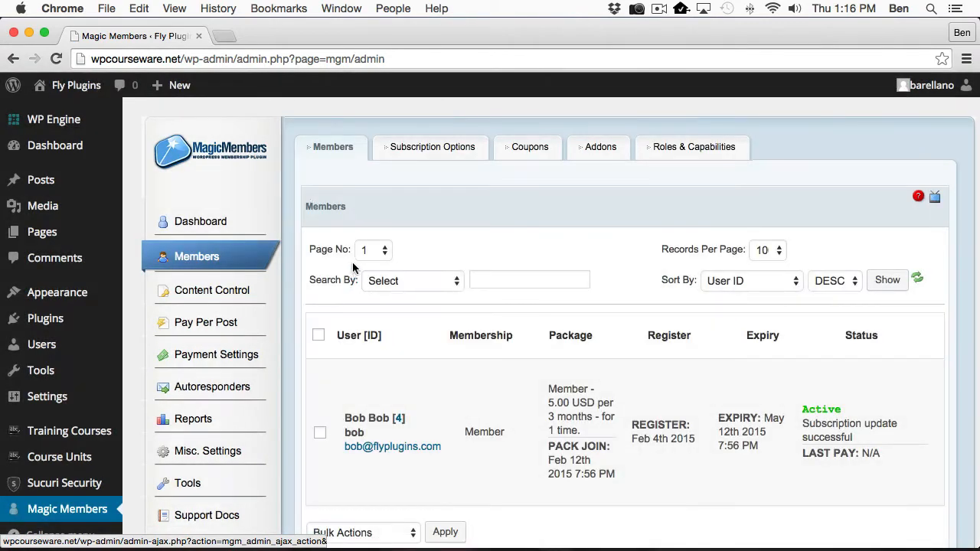
click(413, 154)
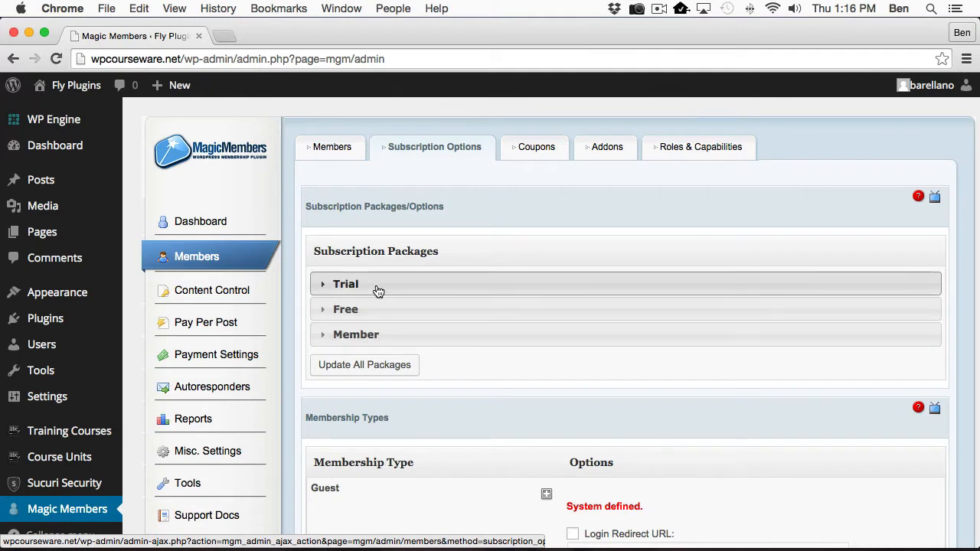
Expand and review the Member package: 3 months, 5.00 USD, one-time billing, Subscriber role, then collapse it.
click(375, 336)
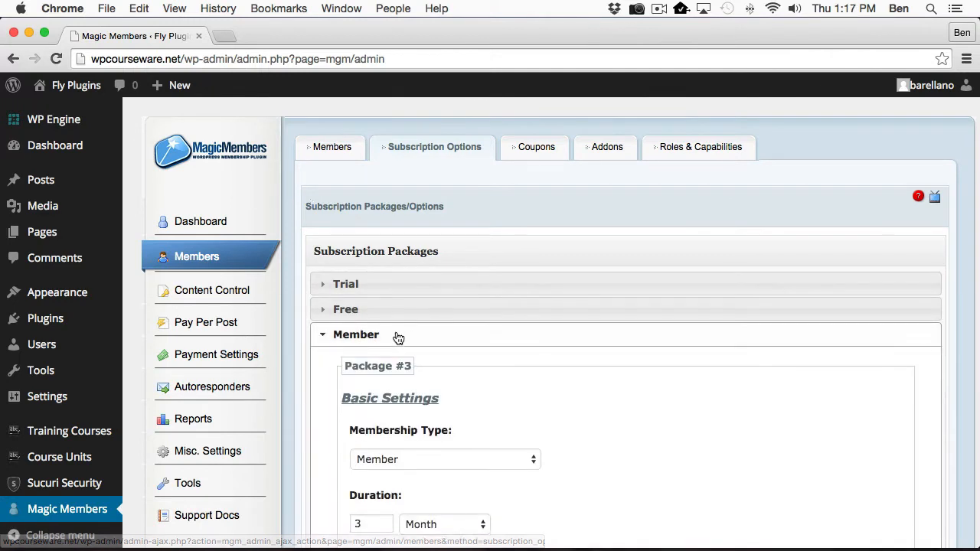
scroll(398, 338, down, 5)
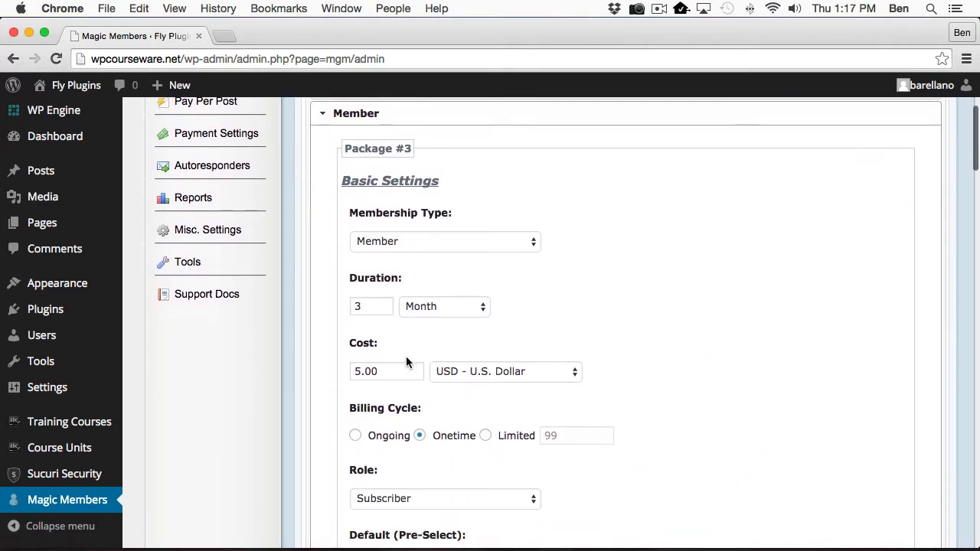
scroll(382, 355, down, 1)
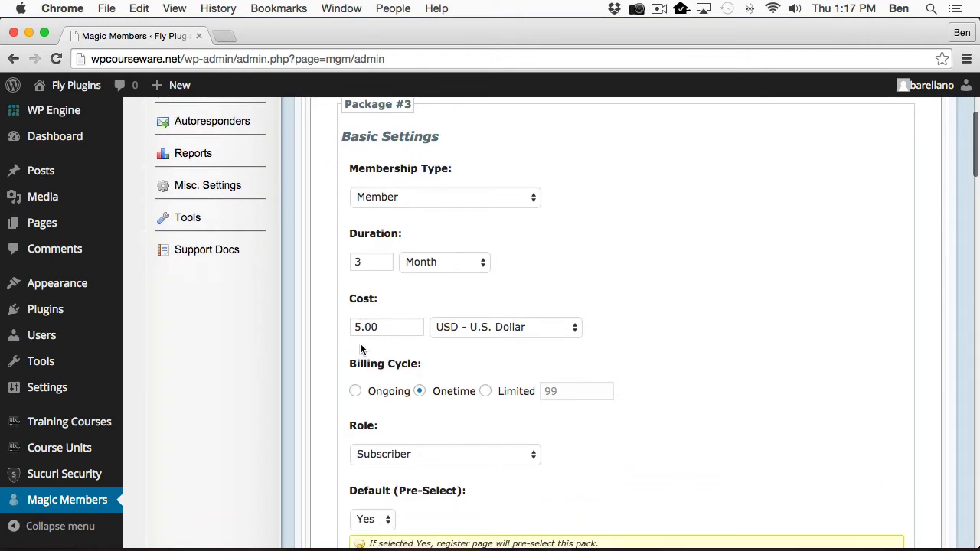
scroll(395, 335, down, 2)
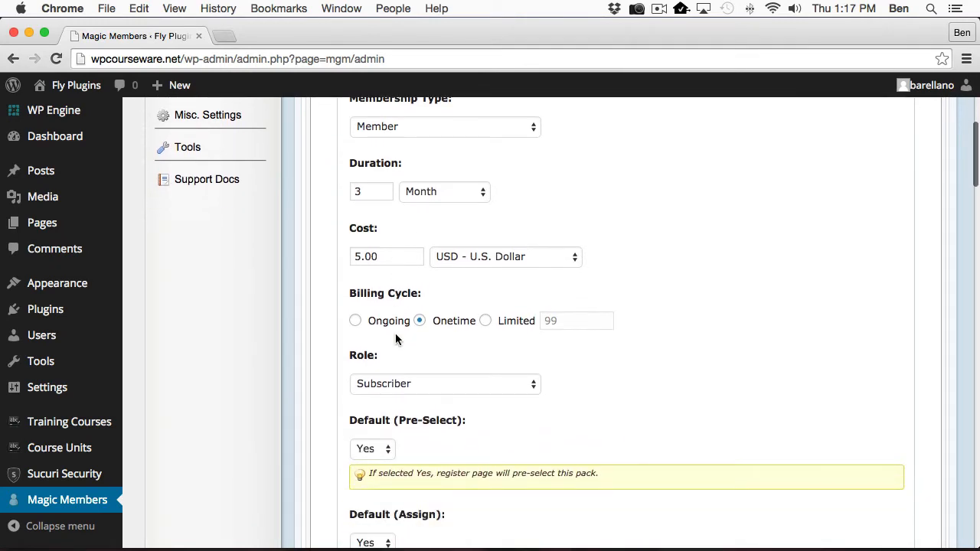
scroll(396, 336, up, 8)
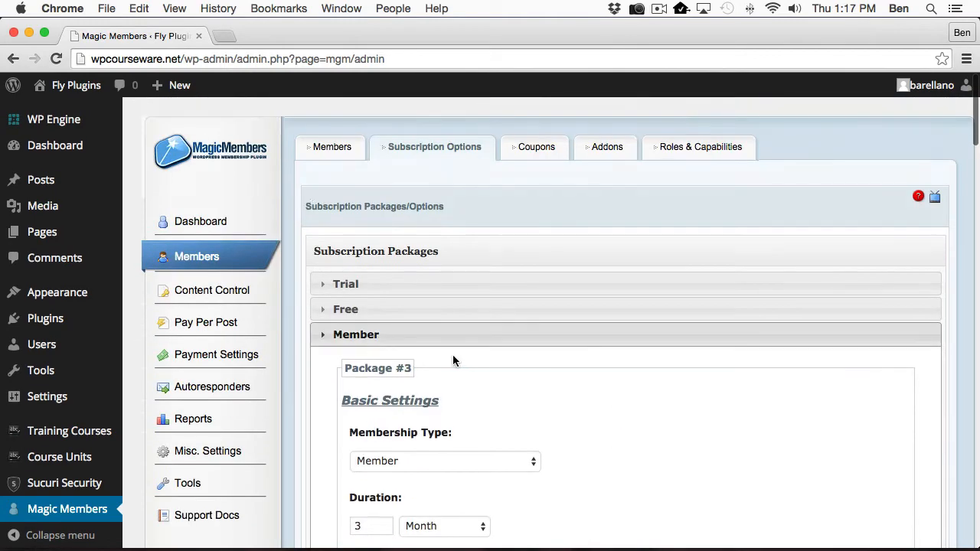
click(454, 344)
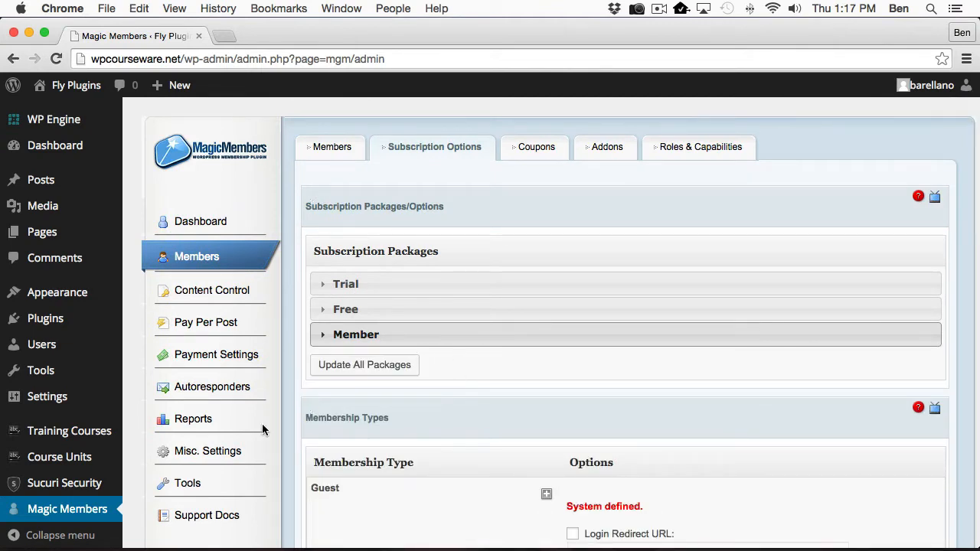
Show Magic Members' Misc. Settings General tab with multiple level purchase enabled.
click(218, 453)
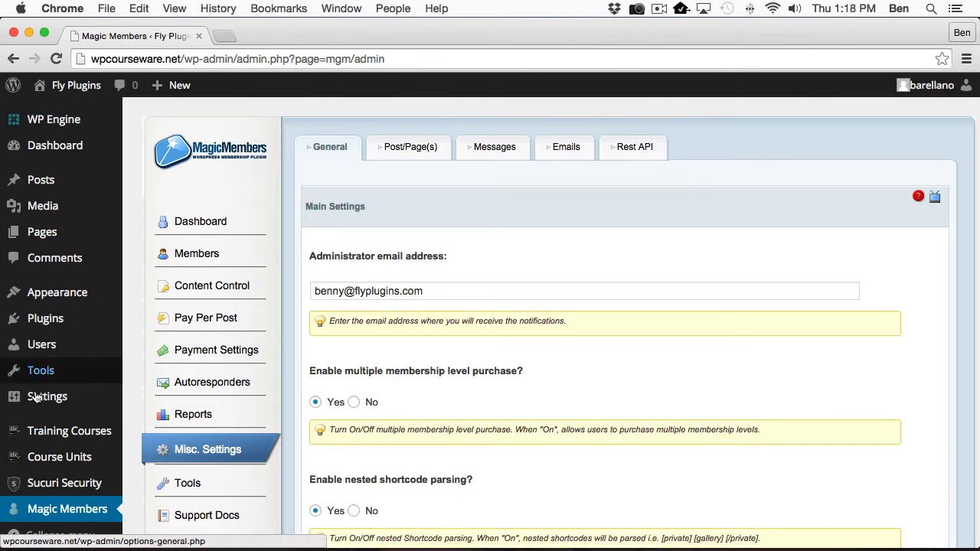
Browse the Training Courses table listing Course A, B, C and Extra Course for B.
mouse_move(36, 434)
click(161, 253)
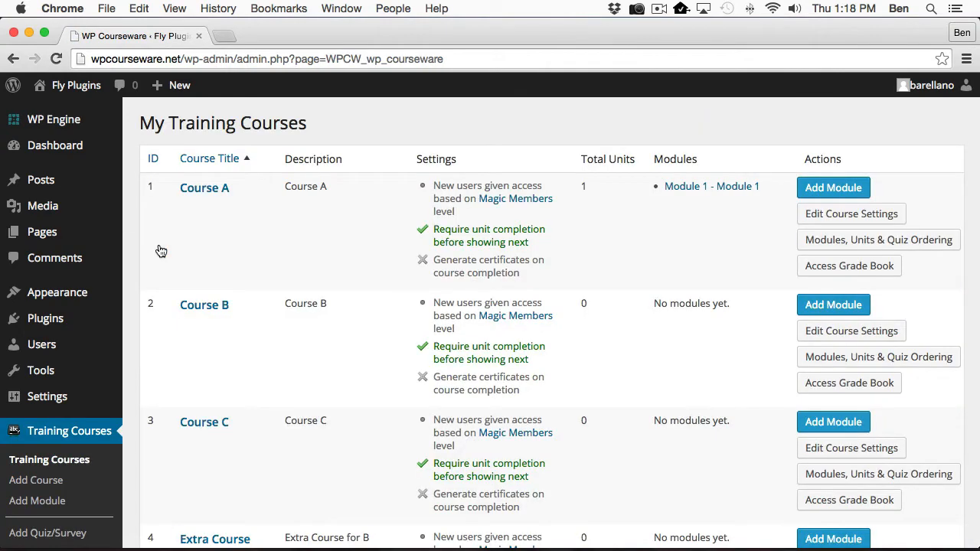
scroll(160, 251, down, 3)
scroll(161, 252, up, 2)
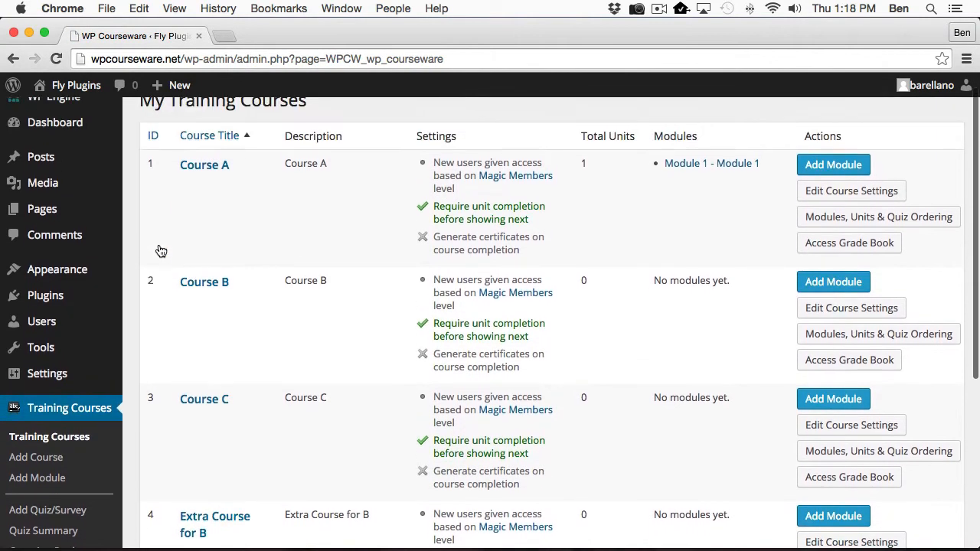
scroll(160, 251, down, 2)
scroll(161, 251, down, 2)
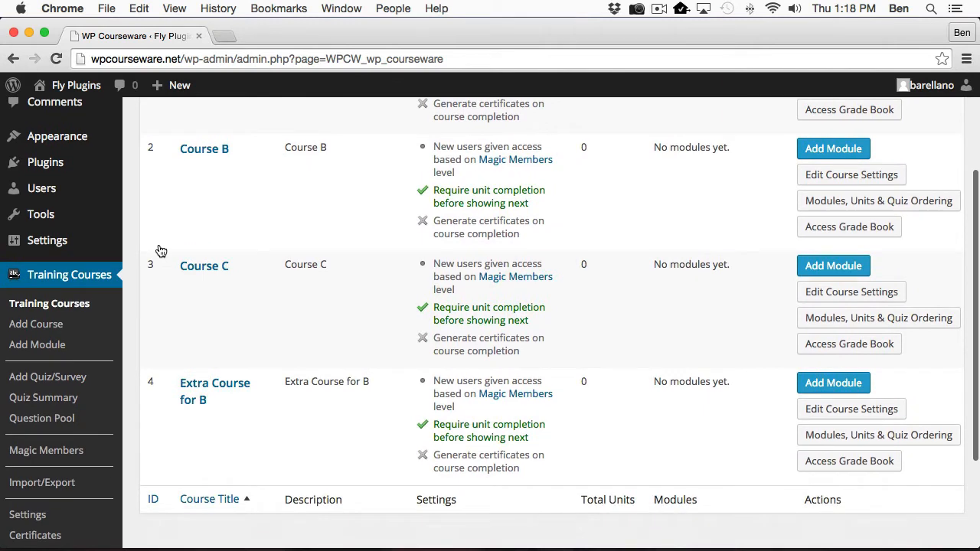
scroll(160, 251, up, 4)
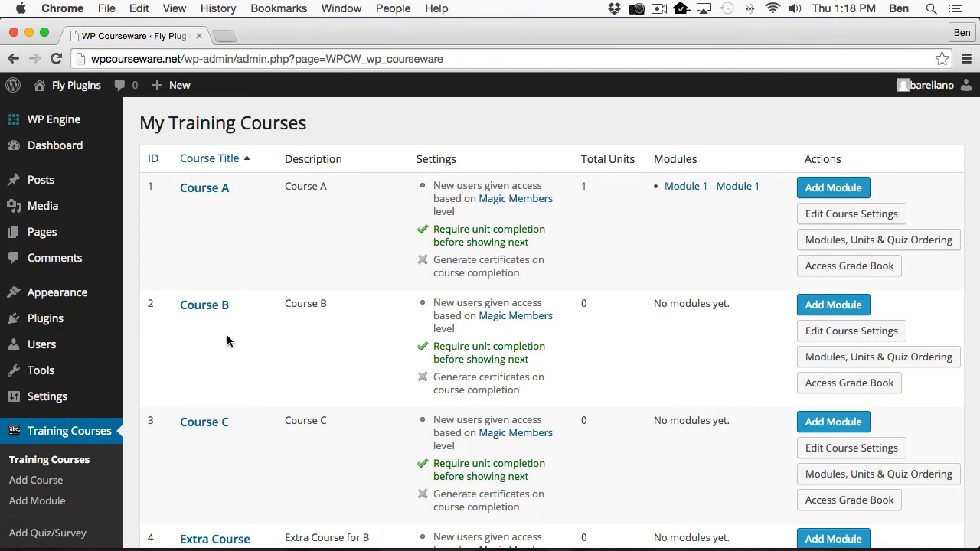
scroll(96, 365, down, 6)
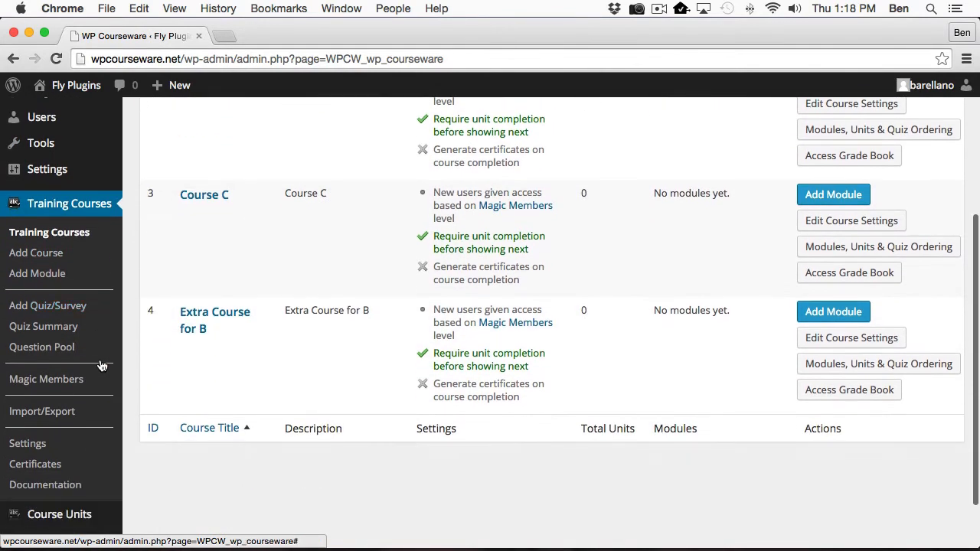
Edit the Member level's course access from Training Courses > Magic Members.
click(46, 382)
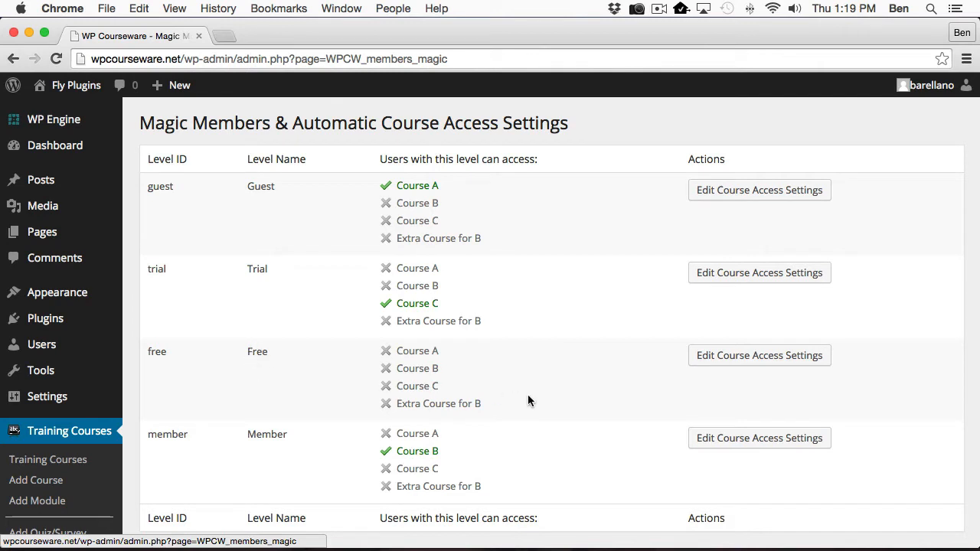
click(704, 452)
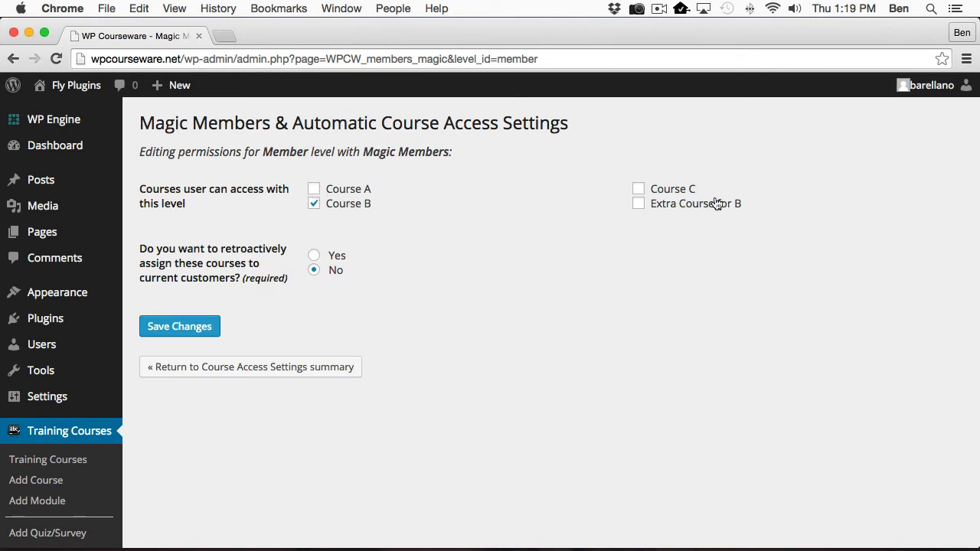
Toggle Course C and Extra Course for B off again, saving Member with only Course B.
click(640, 190)
click(639, 204)
click(639, 203)
click(639, 189)
click(178, 327)
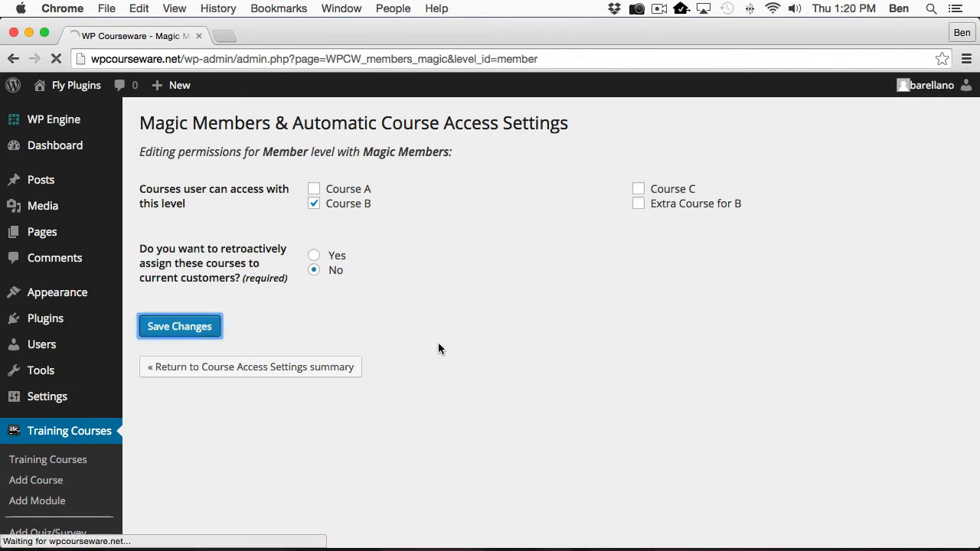
Return to the course access summary and switch to Firefox's Register page.
click(252, 436)
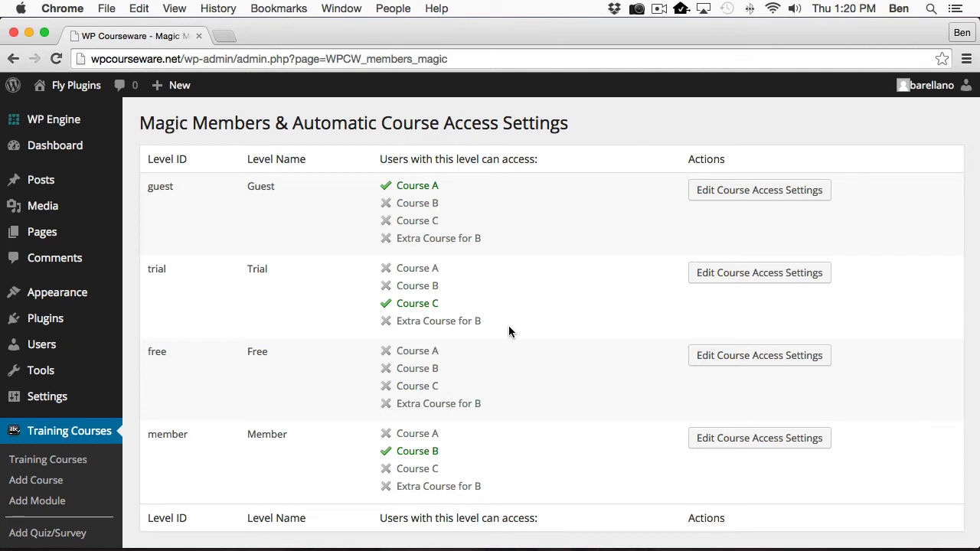
key(super+Tab)
key(super+Tab)
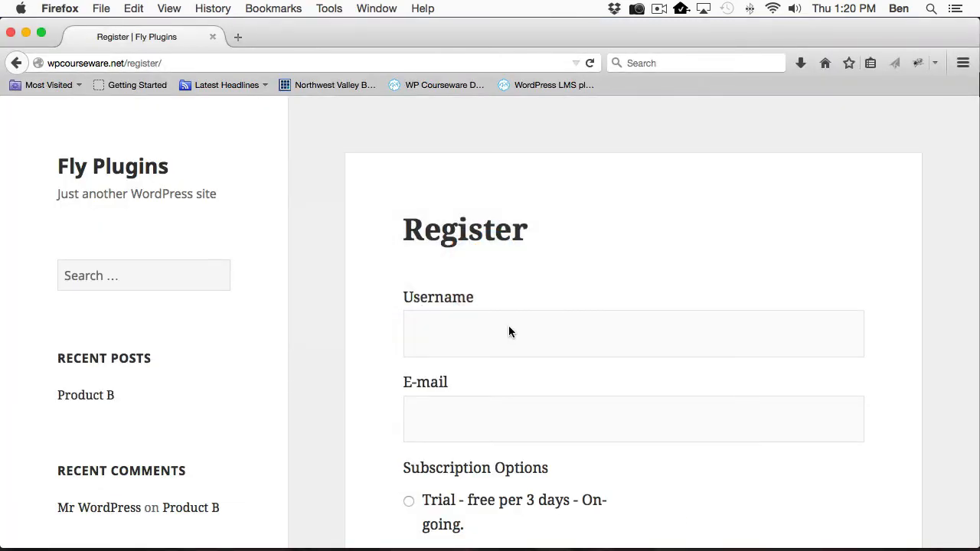
Register a new user with a username and e-mail on the Member subscription.
click(505, 330)
scroll(505, 331, down, 1)
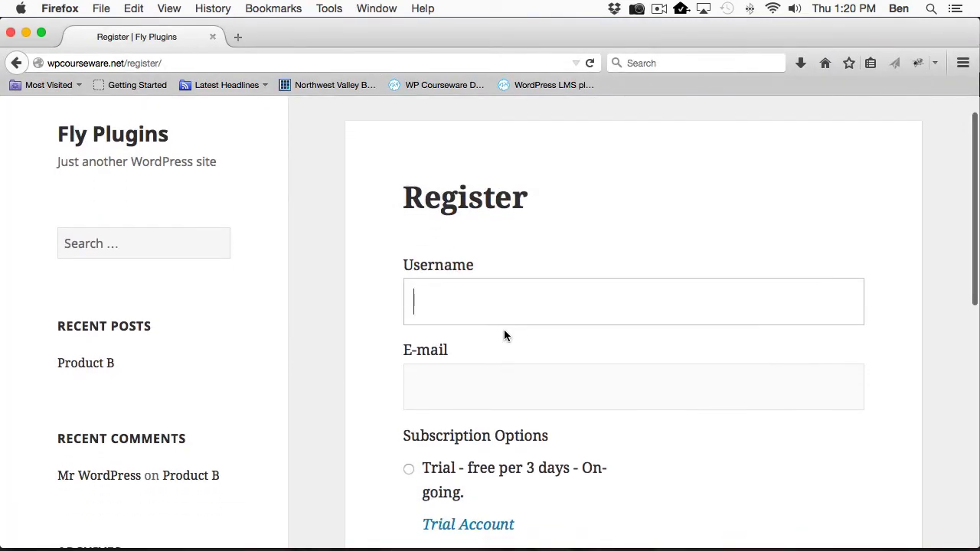
text(jim)
key(Tab)
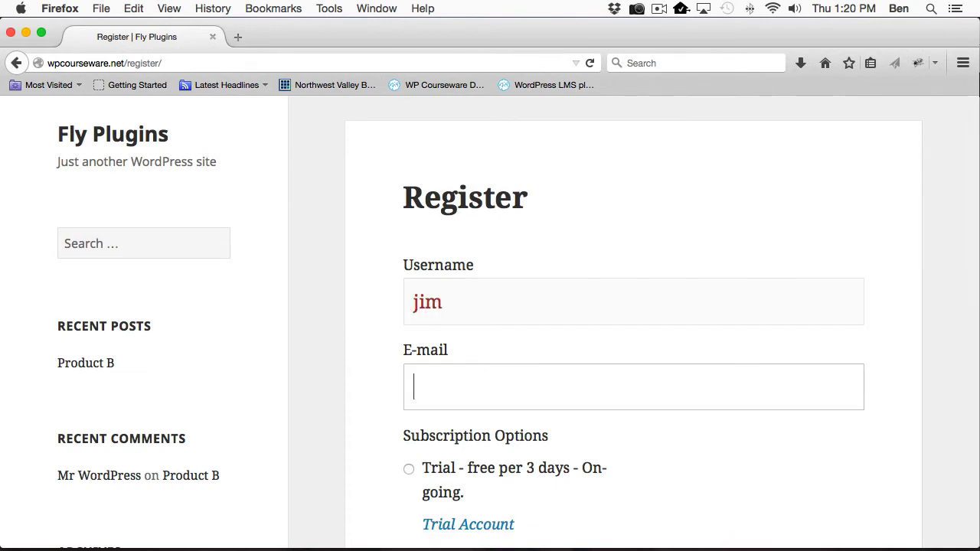
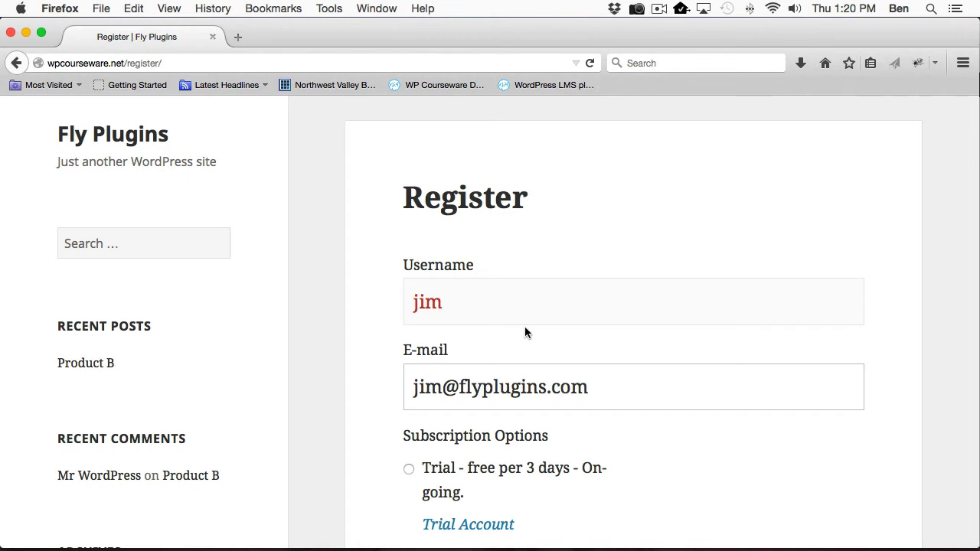
scroll(536, 341, down, 5)
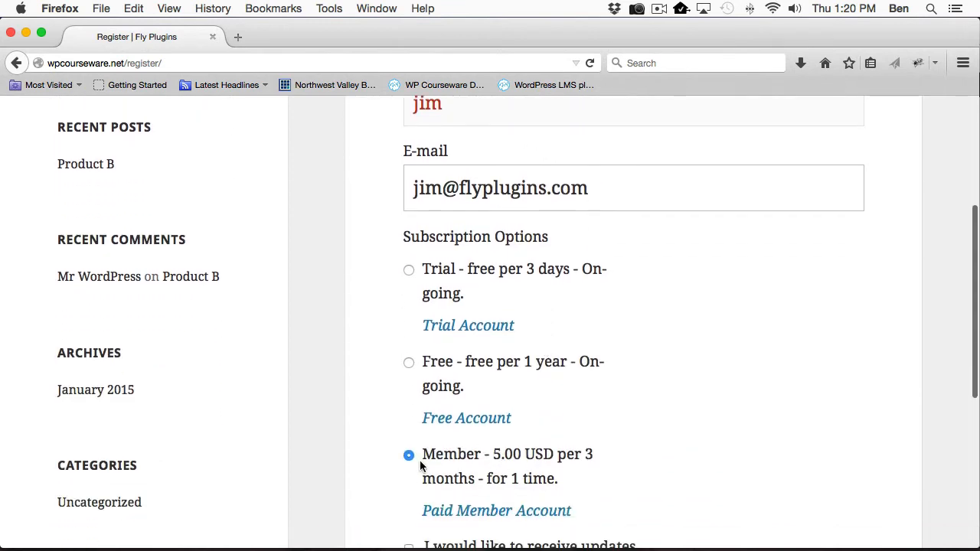
scroll(472, 469, down, 1)
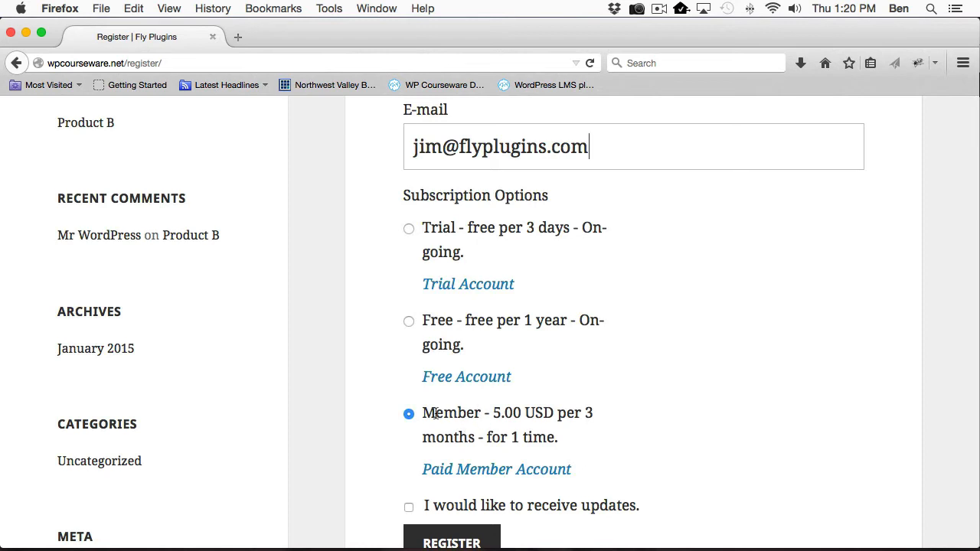
scroll(448, 438, down, 2)
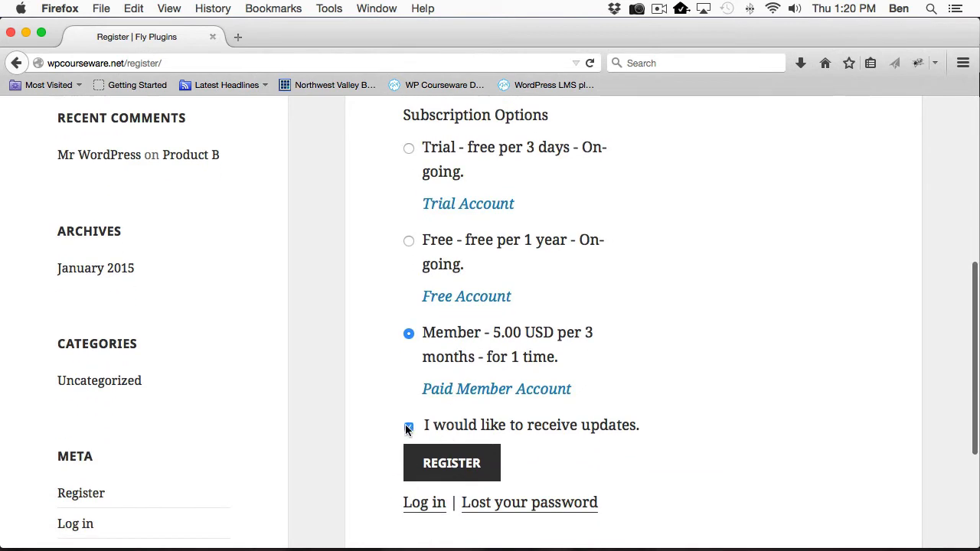
click(413, 466)
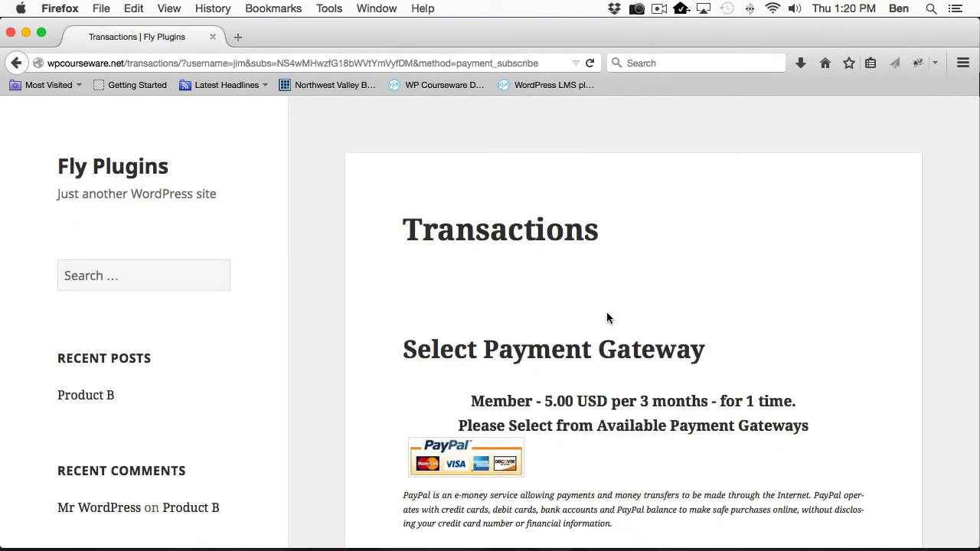
Pay the $5.00 Member subscription via PayPal, logging in with the sandbox buyer's password.
scroll(538, 383, down, 3)
click(463, 351)
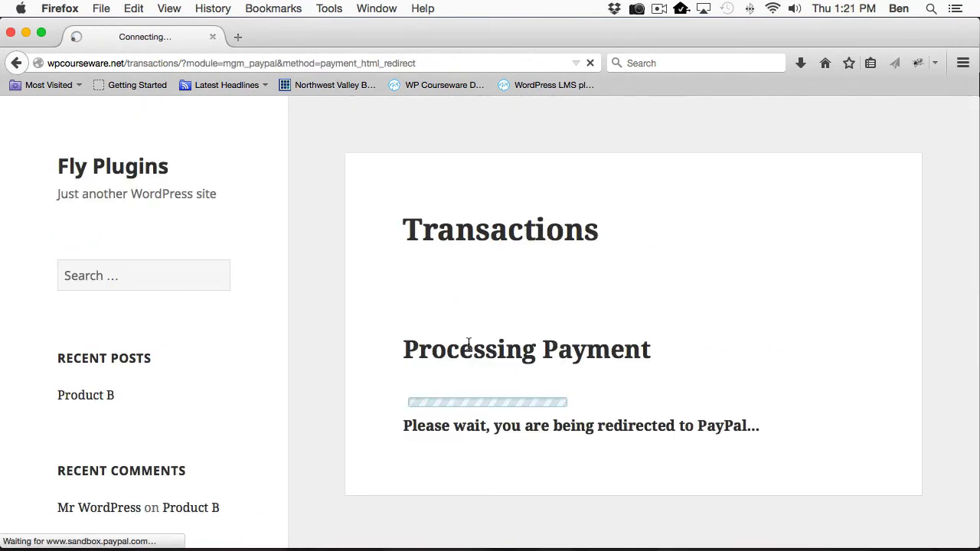
text(••••••••)
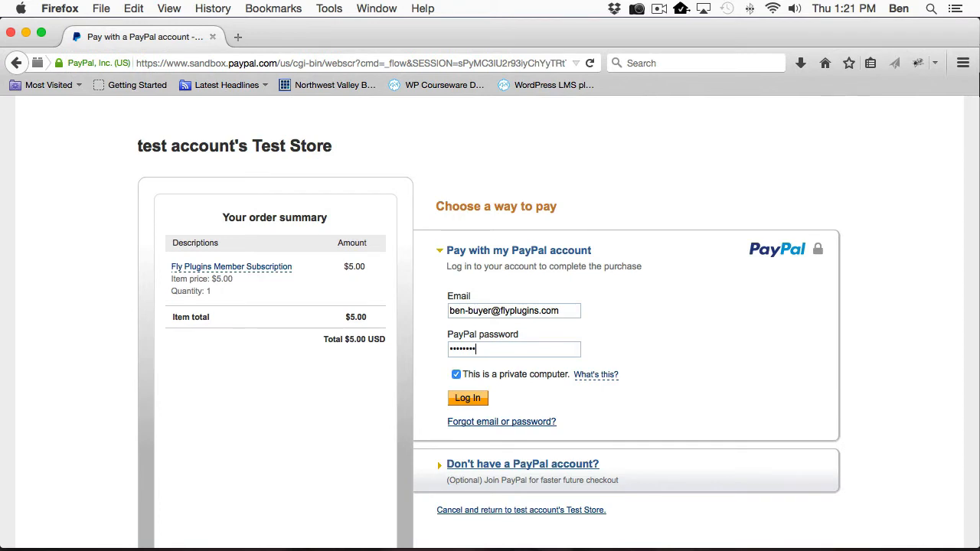
click(458, 398)
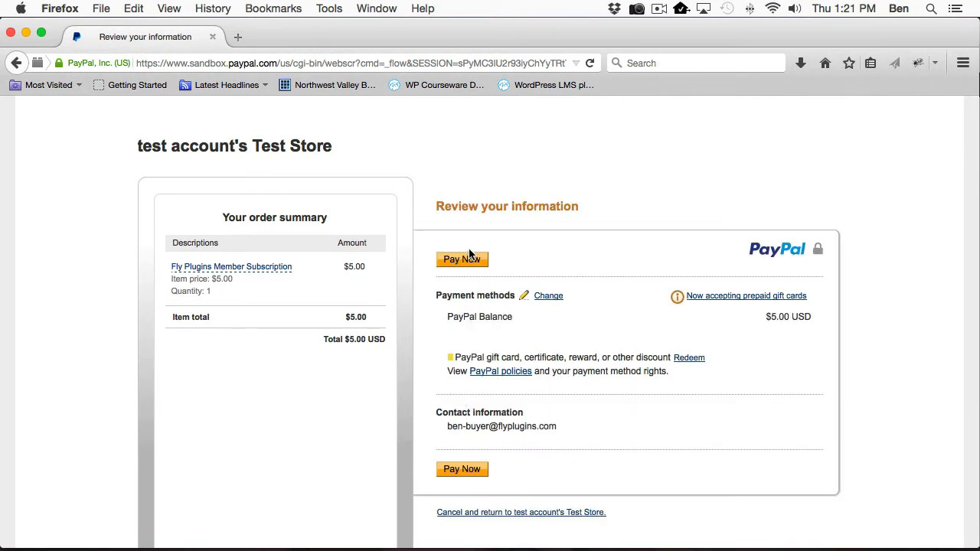
click(463, 260)
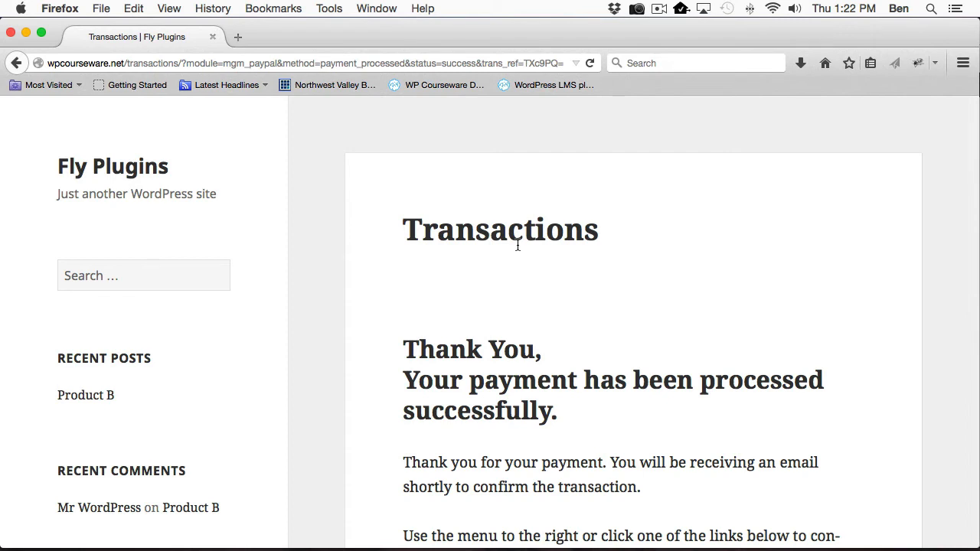
Review the payment confirmation on the Transactions page, then switch back to the Chrome admin.
scroll(515, 266, down, 3)
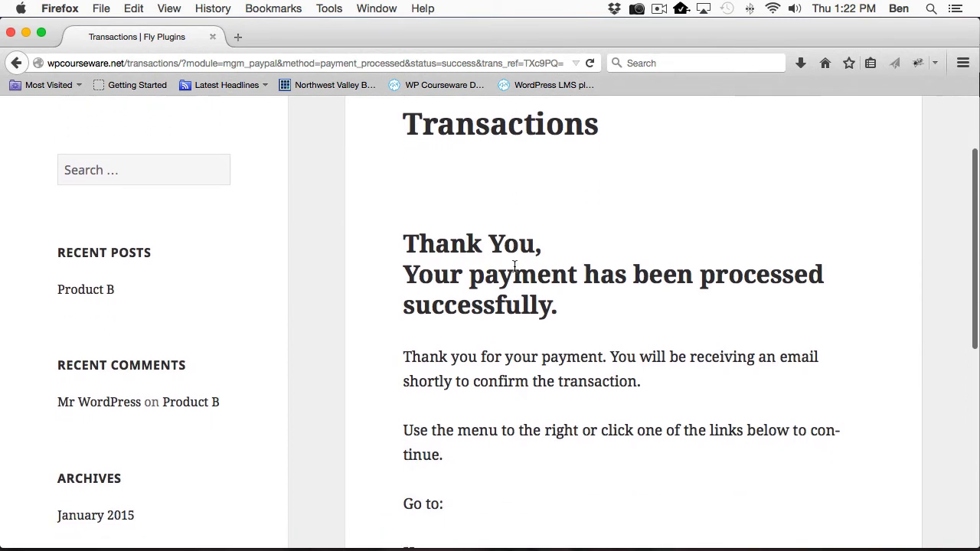
scroll(515, 265, down, 2)
scroll(516, 268, up, 5)
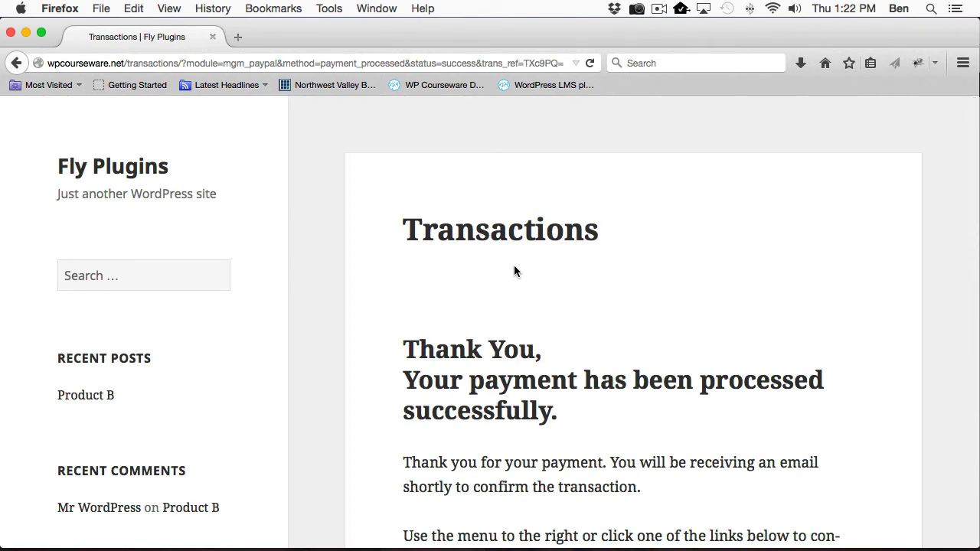
key(super+Tab)
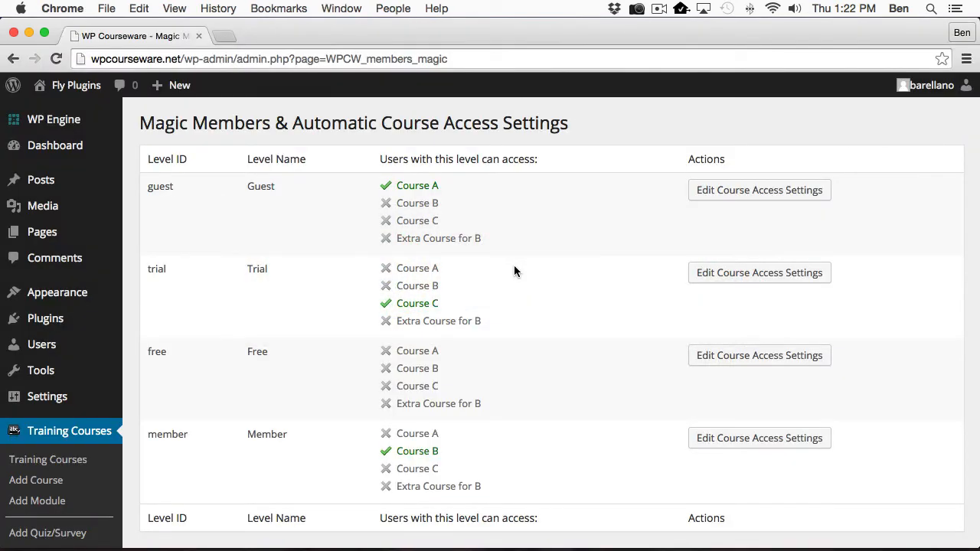
Show the bob and jim rows in All Users, each enrolled only in Course B at 0%.
click(41, 349)
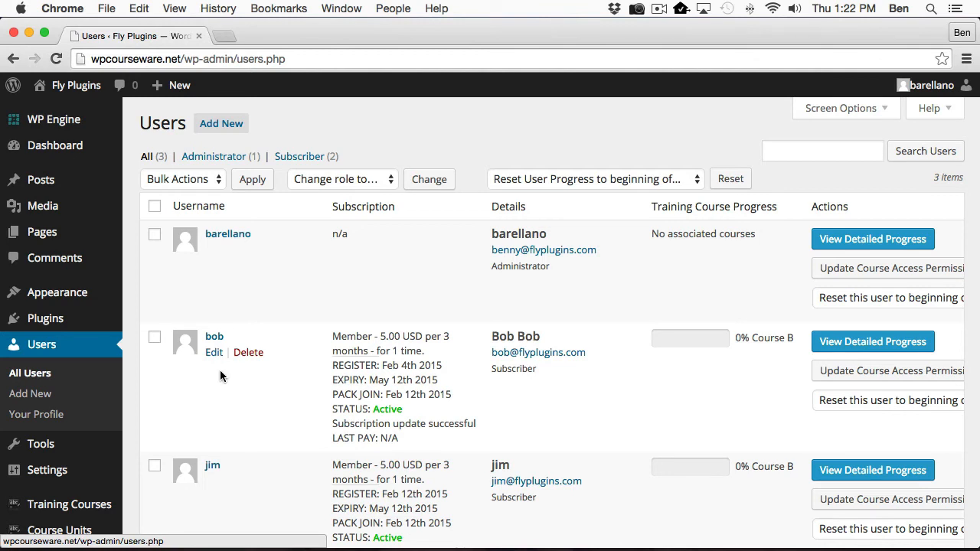
scroll(222, 368, down, 5)
scroll(260, 371, down, 2)
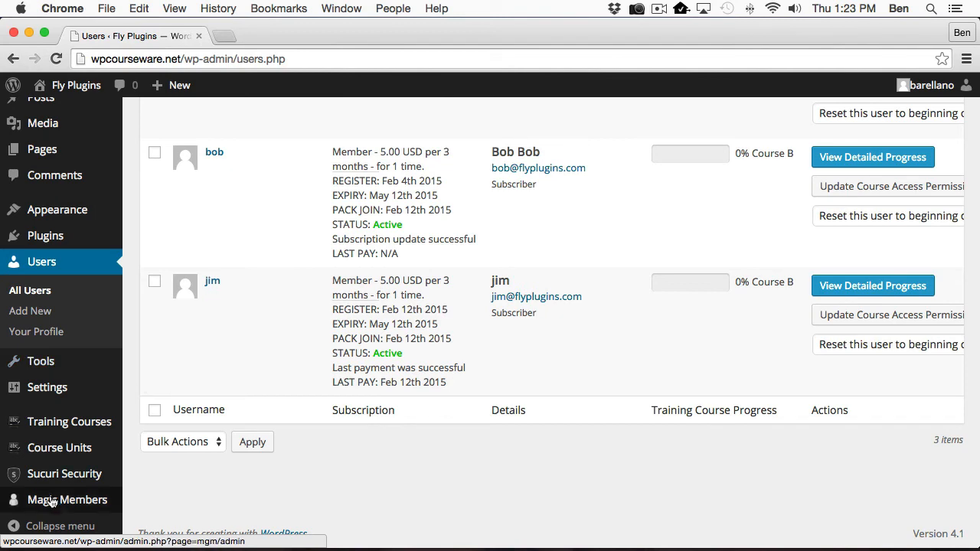
Edit the Member level's course access in the Magic Members settings, currently granting only Course B.
mouse_move(77, 422)
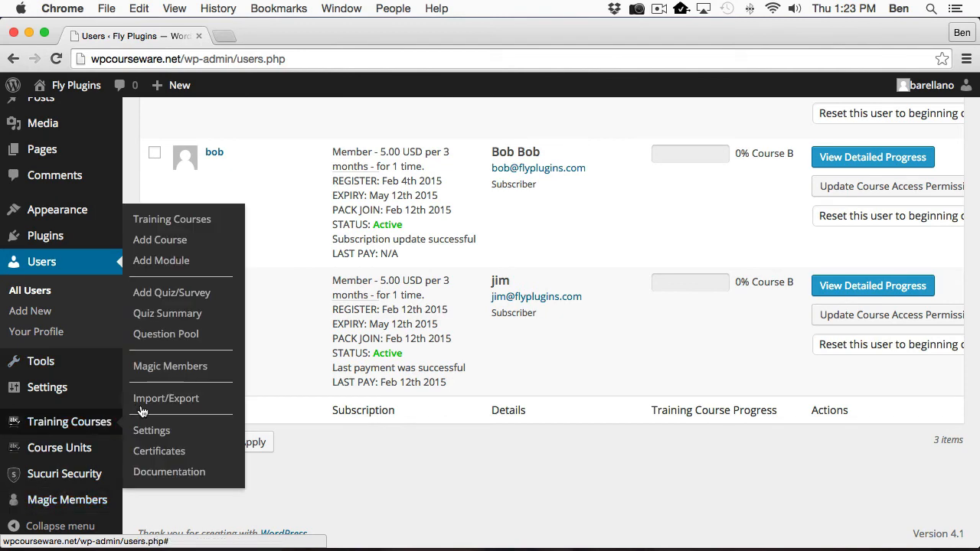
click(149, 369)
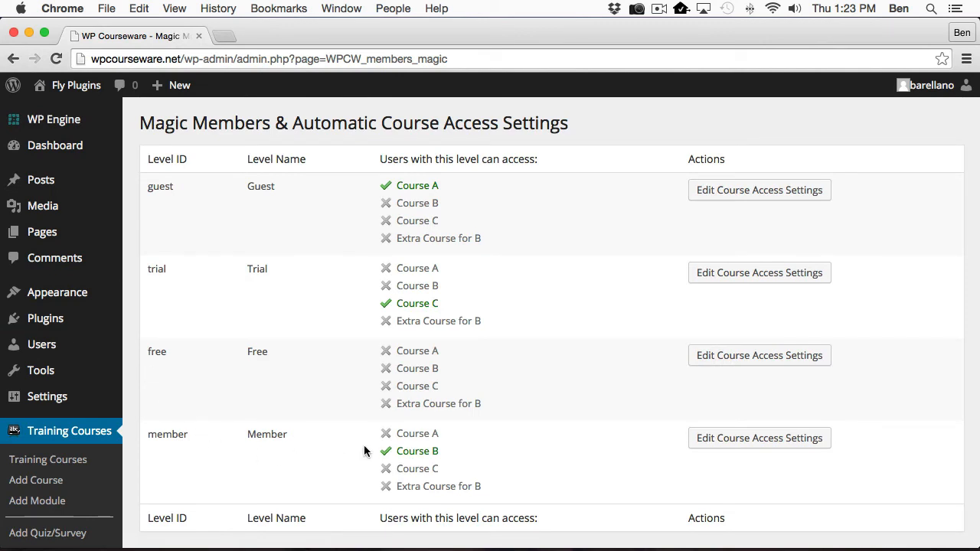
click(726, 445)
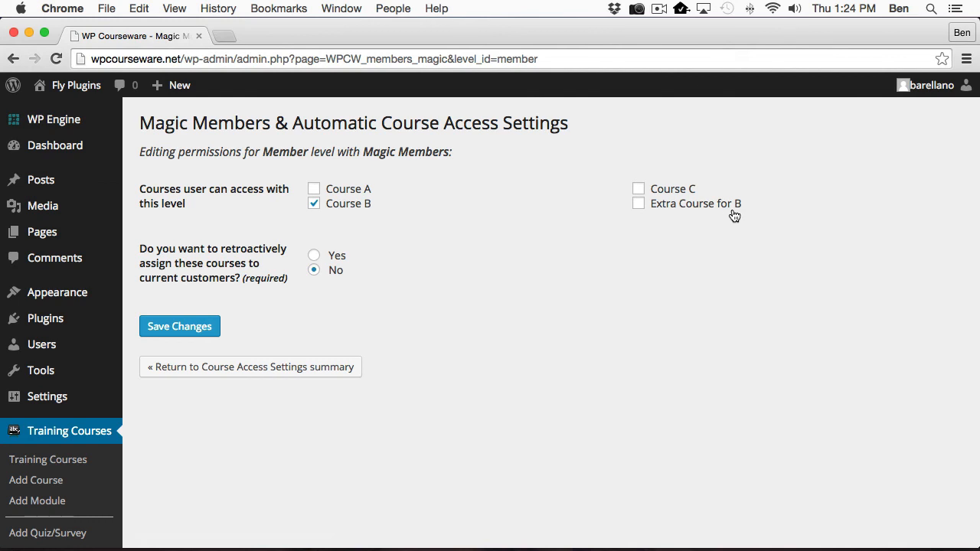
Add Extra Course for B to the Member level, set retroactive enrollment to Yes, and save.
click(639, 204)
click(314, 255)
click(175, 326)
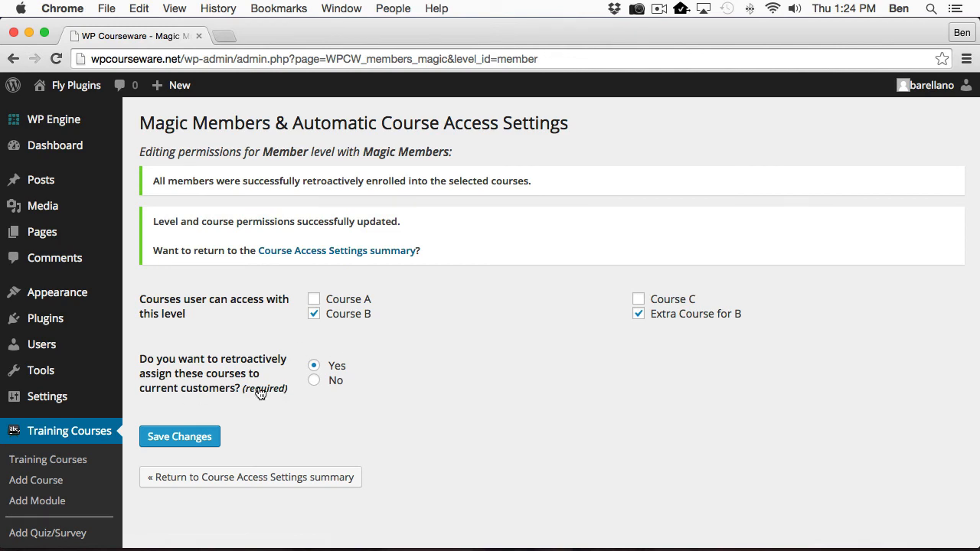
Check All Users: bob and jim now have Course B and Extra Course for B at 0%.
click(38, 344)
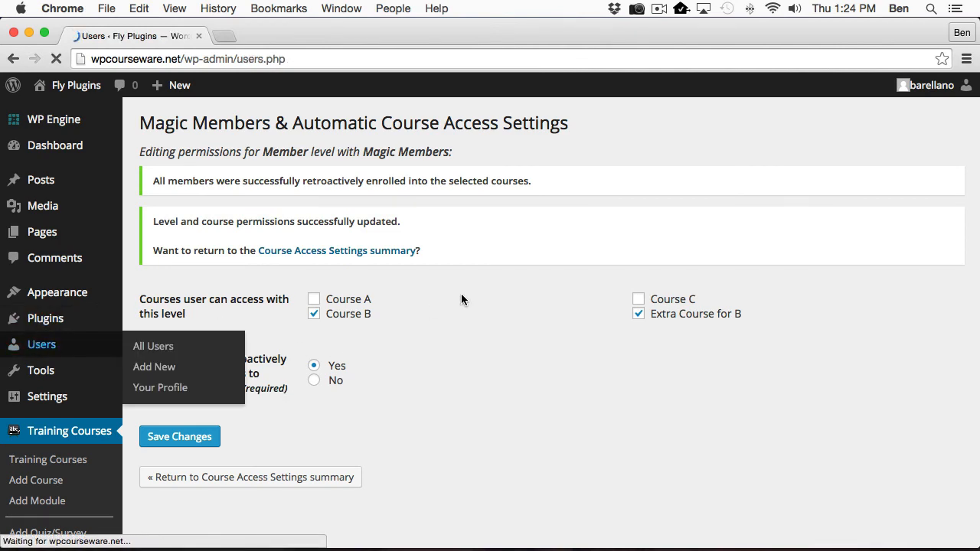
scroll(462, 299, down, 3)
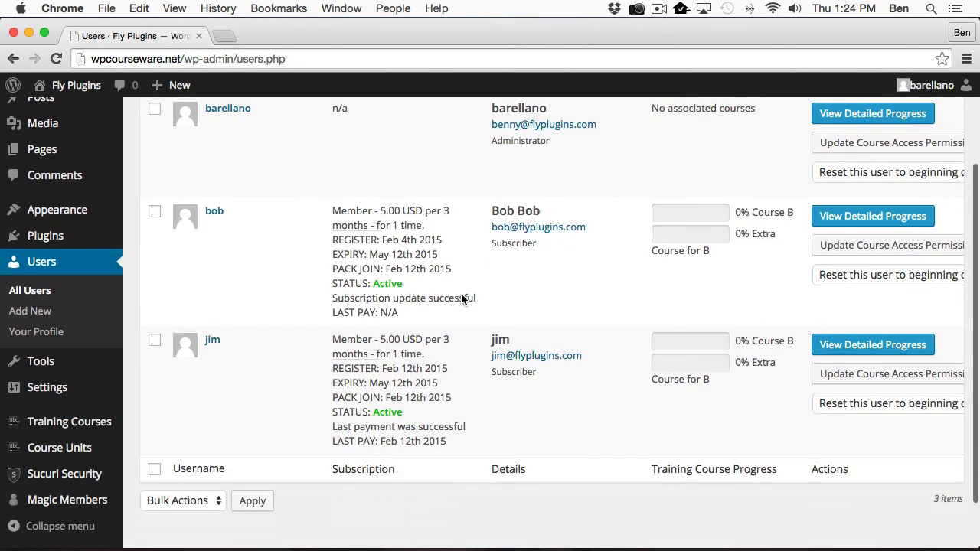